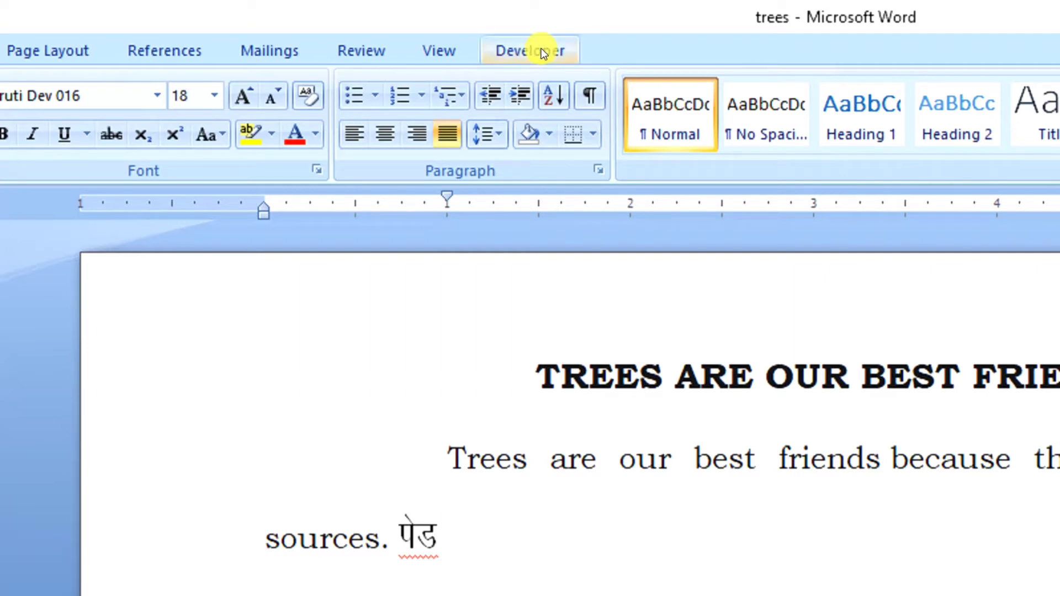
# Start a new macro recording named English, stored in All Documents (Normal.dotm).
pyautogui.click(531, 53)
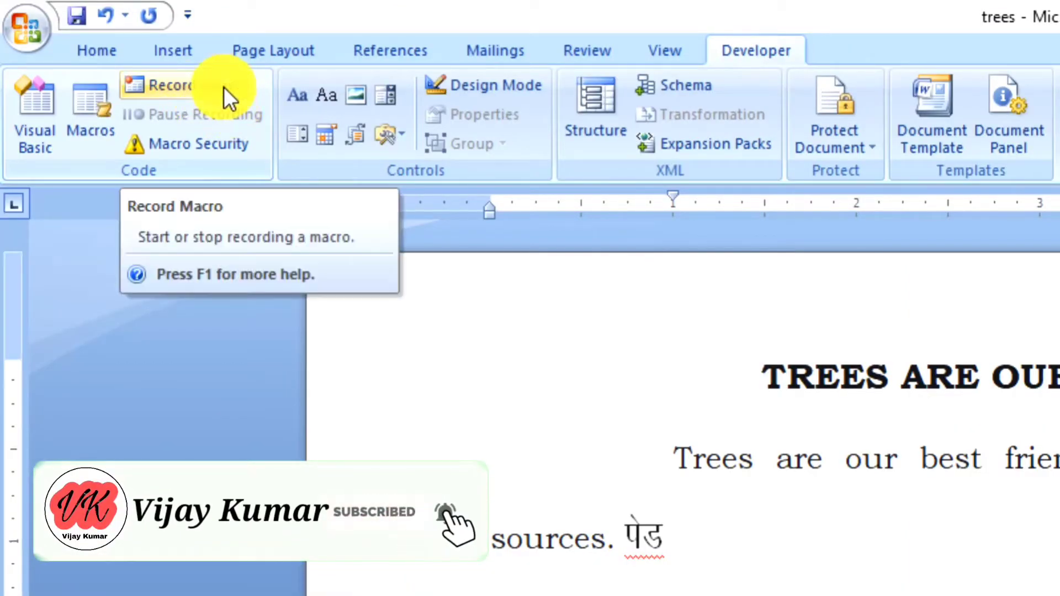
pyautogui.click(224, 87)
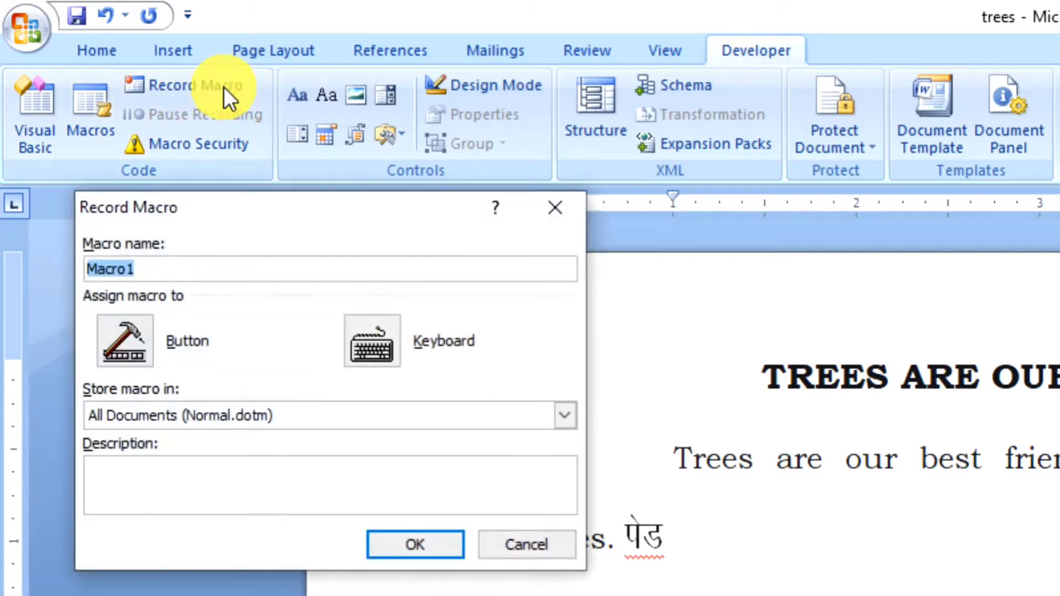
pyautogui.click(158, 276)
pyautogui.moveTo(160, 275); pyautogui.dragTo(40, 267)
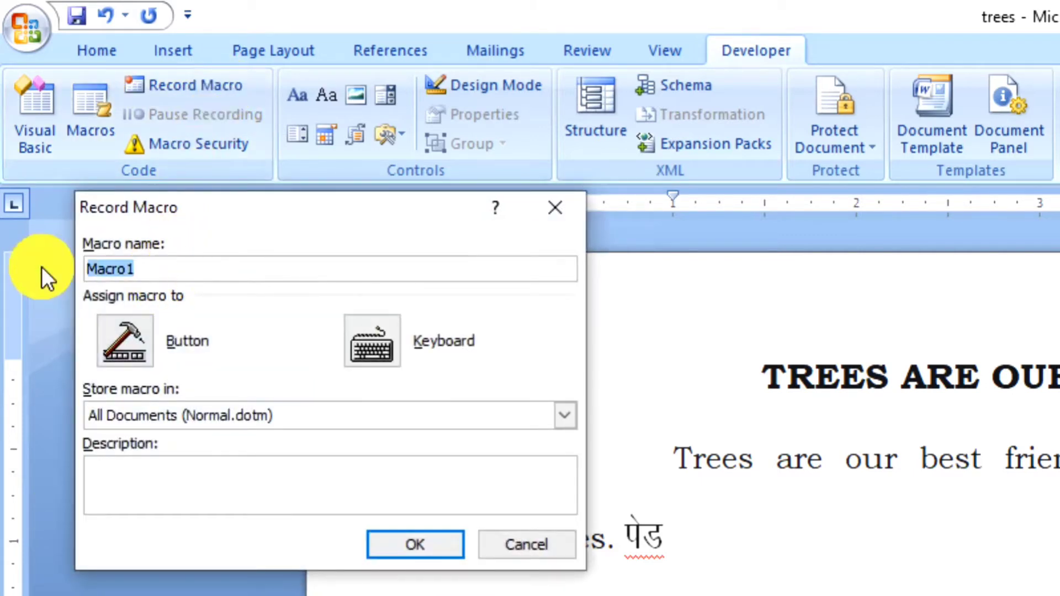
pyautogui.write('Engl')
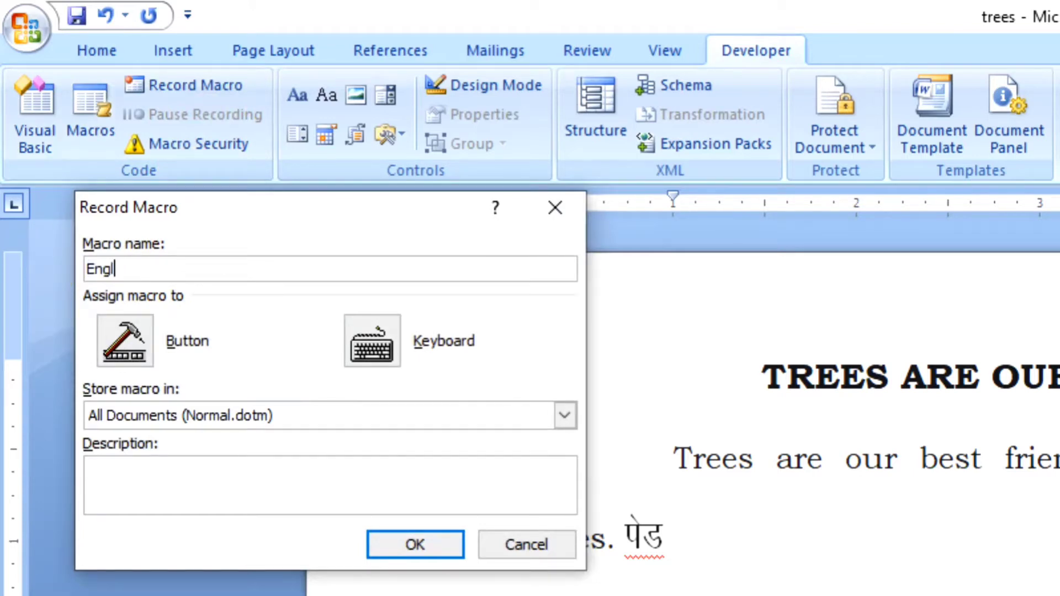
pyautogui.write('ish')
# Assign the keyboard shortcut Ctrl+Num 1 to the English macro and begin recording.
pyautogui.click(396, 342)
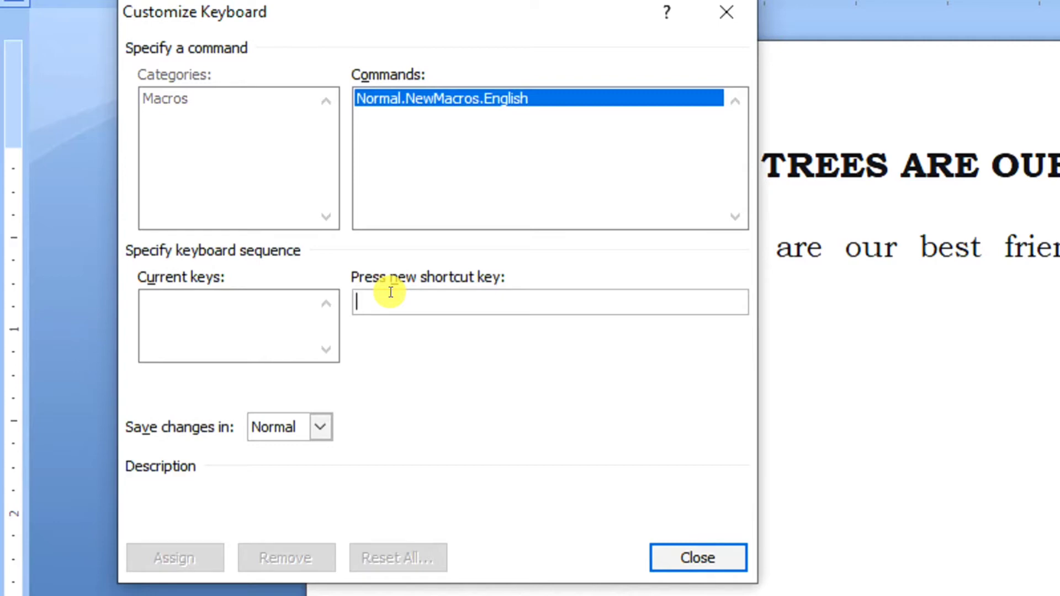
pyautogui.press('ctrl+KP_1')
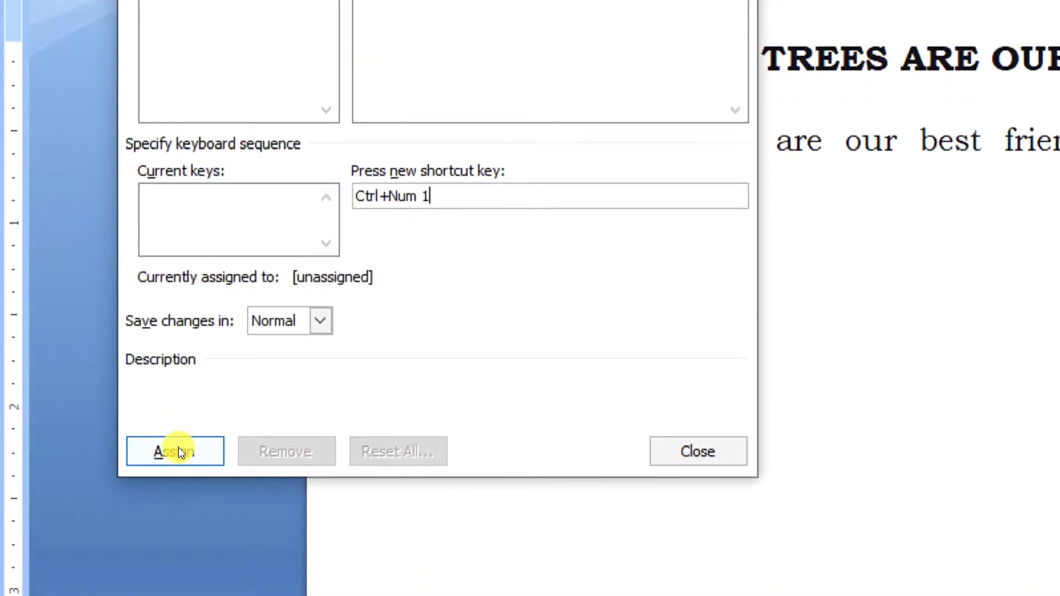
pyautogui.click(178, 449)
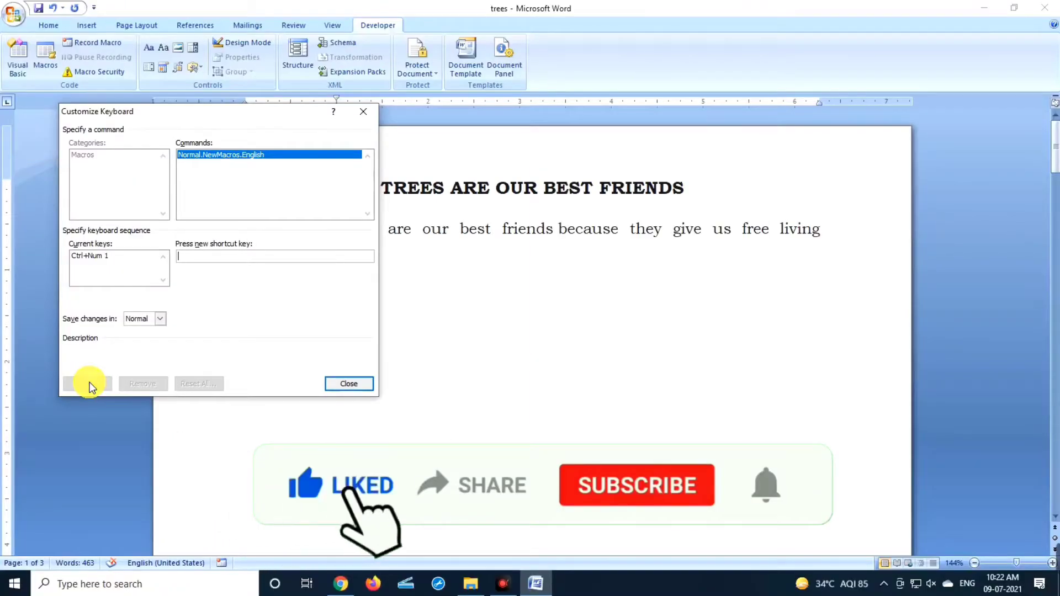
pyautogui.click(336, 386)
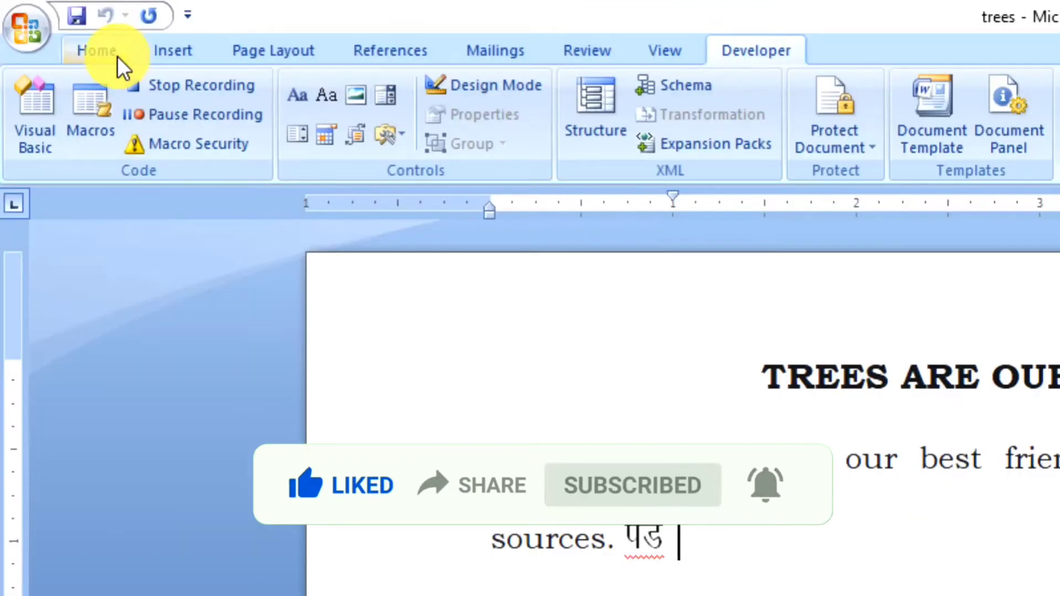
# Set the font to Bookman Old Style at size 12 while the English macro records.
pyautogui.click(116, 55)
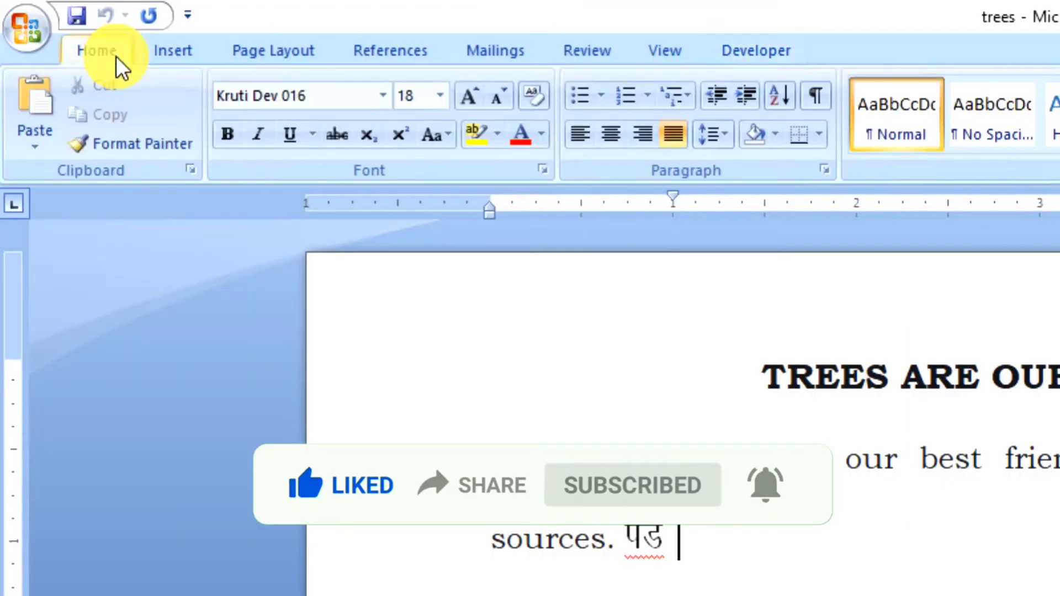
pyautogui.click(310, 99)
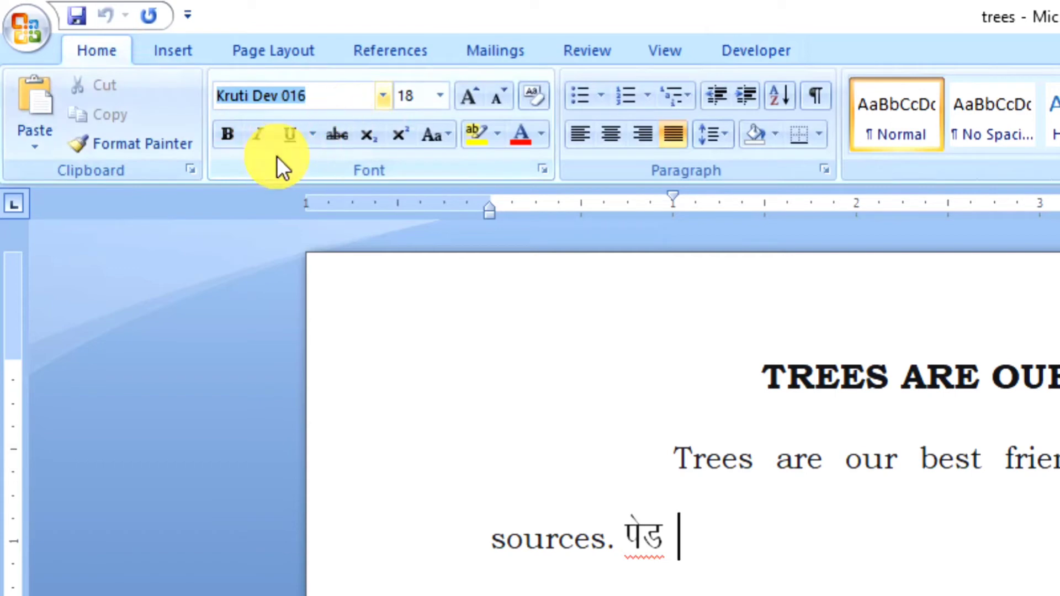
pyautogui.write('Bookm')
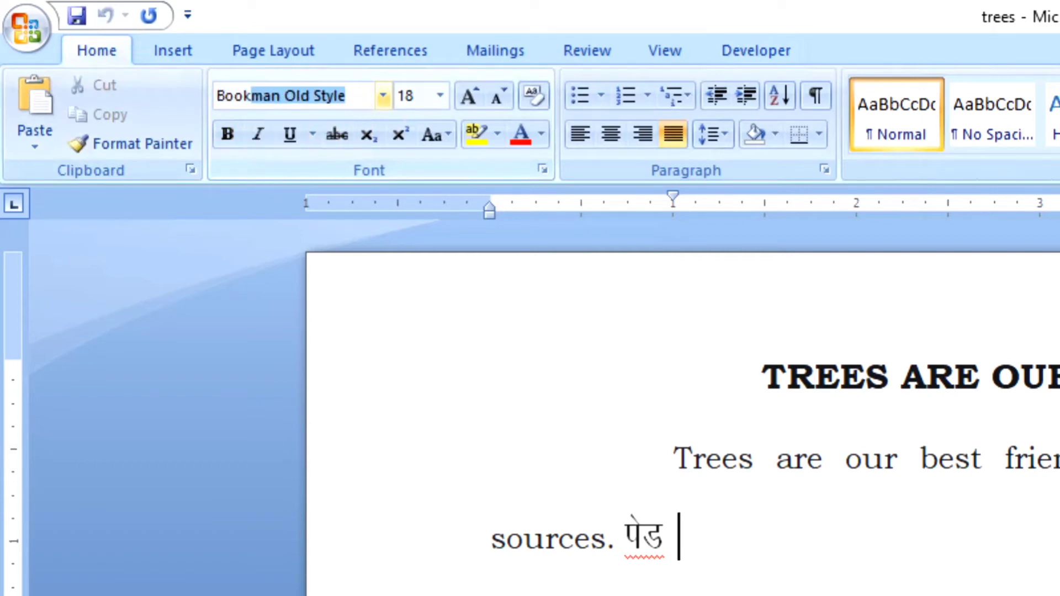
pyautogui.write('an Old St')
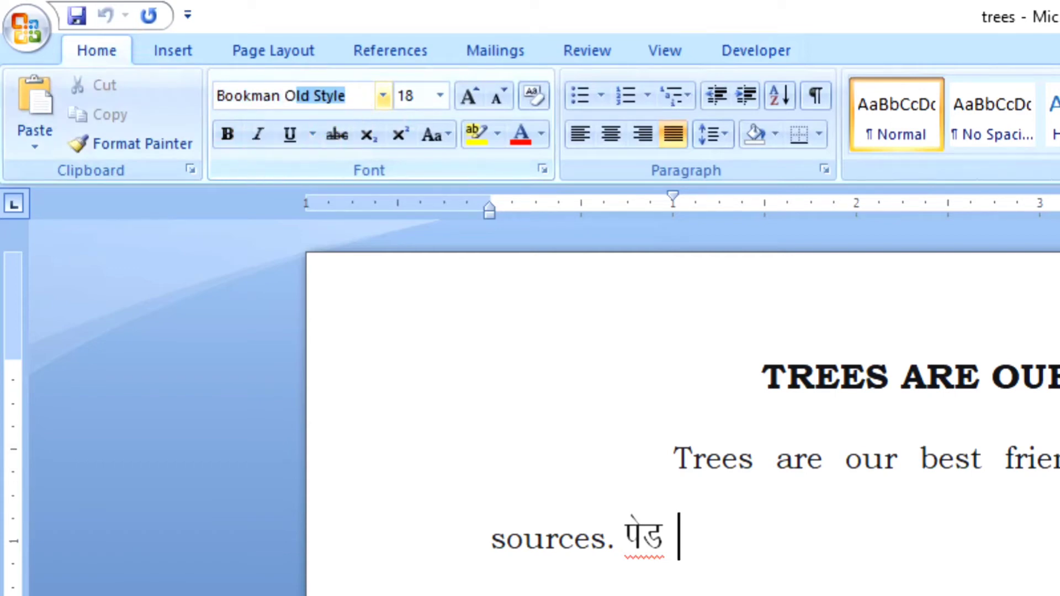
pyautogui.write('yle')
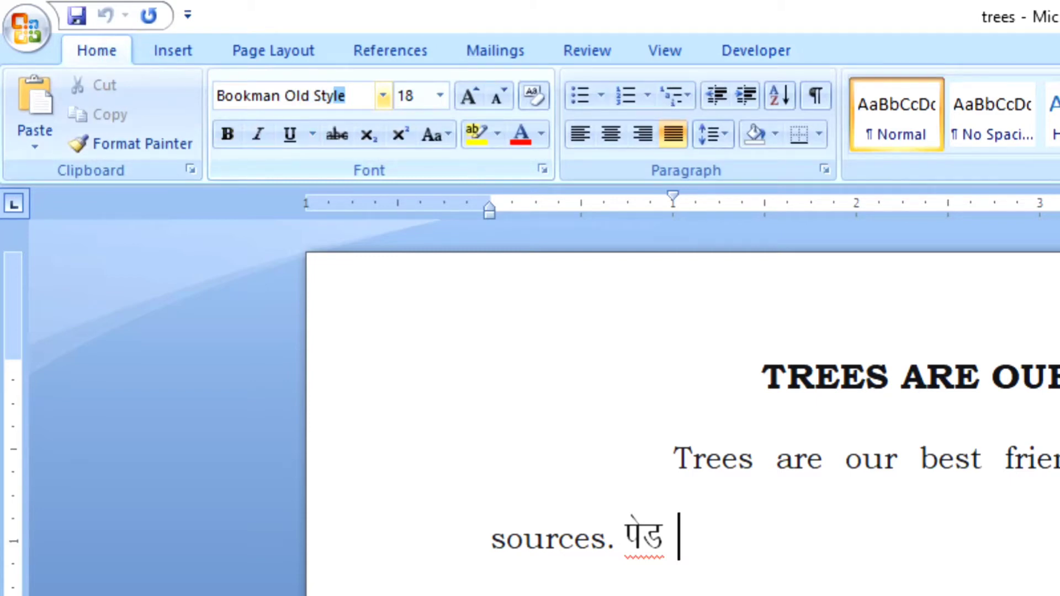
pyautogui.press('Return')
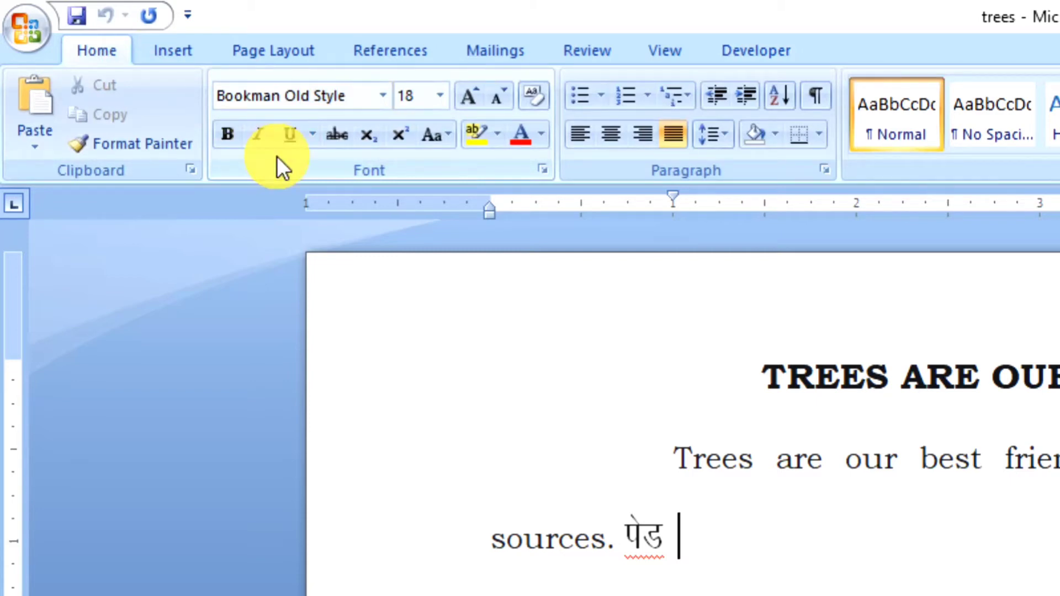
pyautogui.click(430, 103)
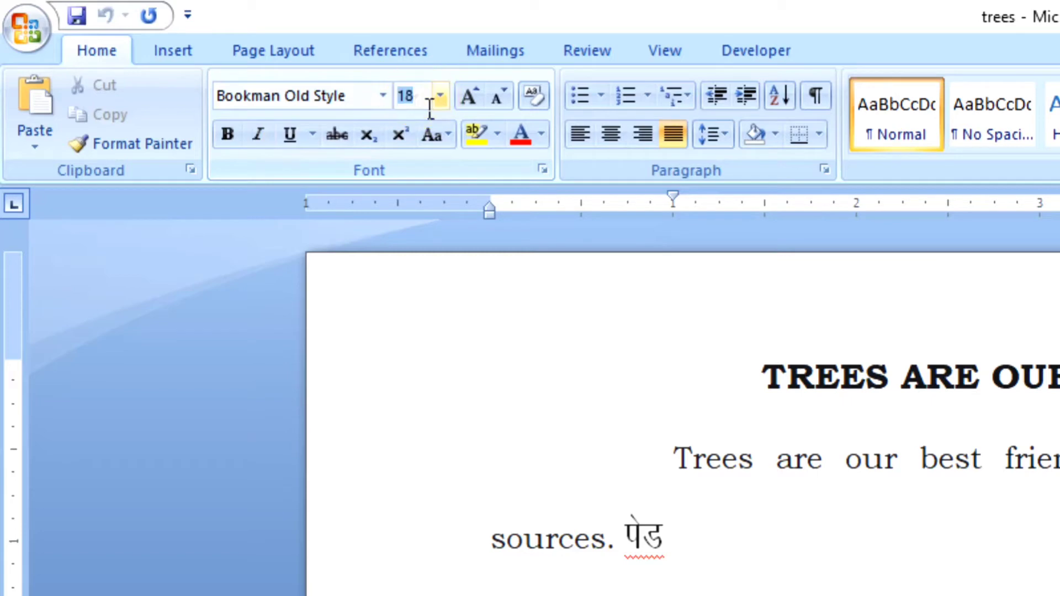
pyautogui.write('12')
pyautogui.press('Return')
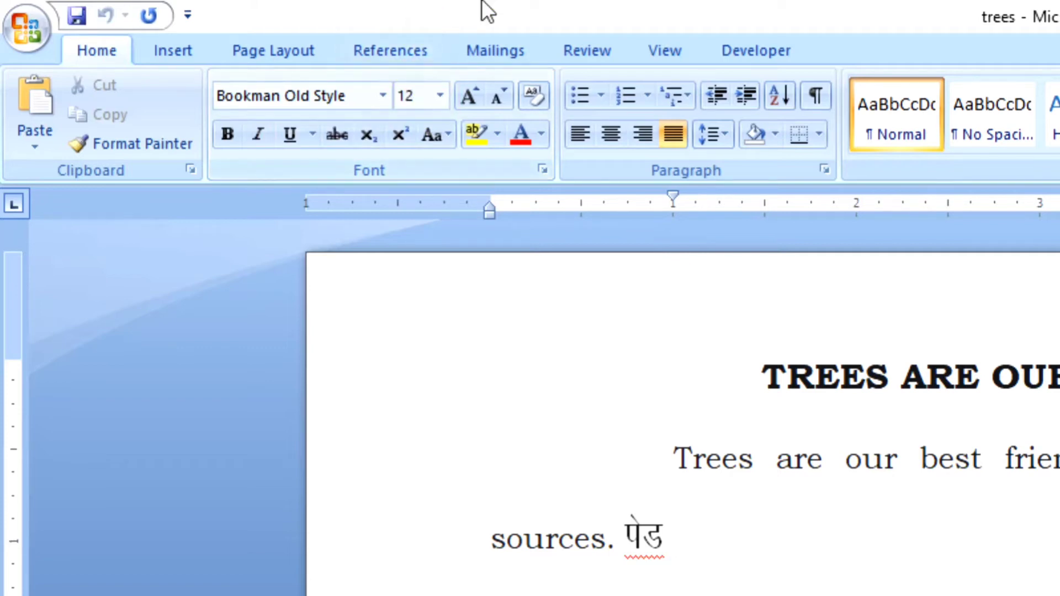
# Stop recording the English macro and add the word "Trees" after the Hindi word in the paragraph.
pyautogui.click(752, 46)
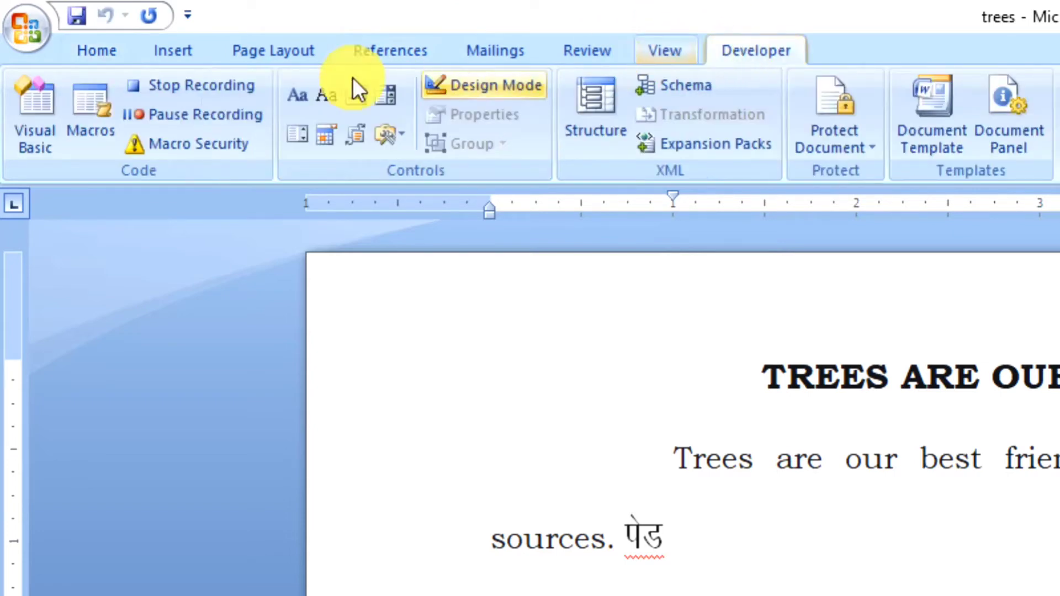
pyautogui.click(204, 88)
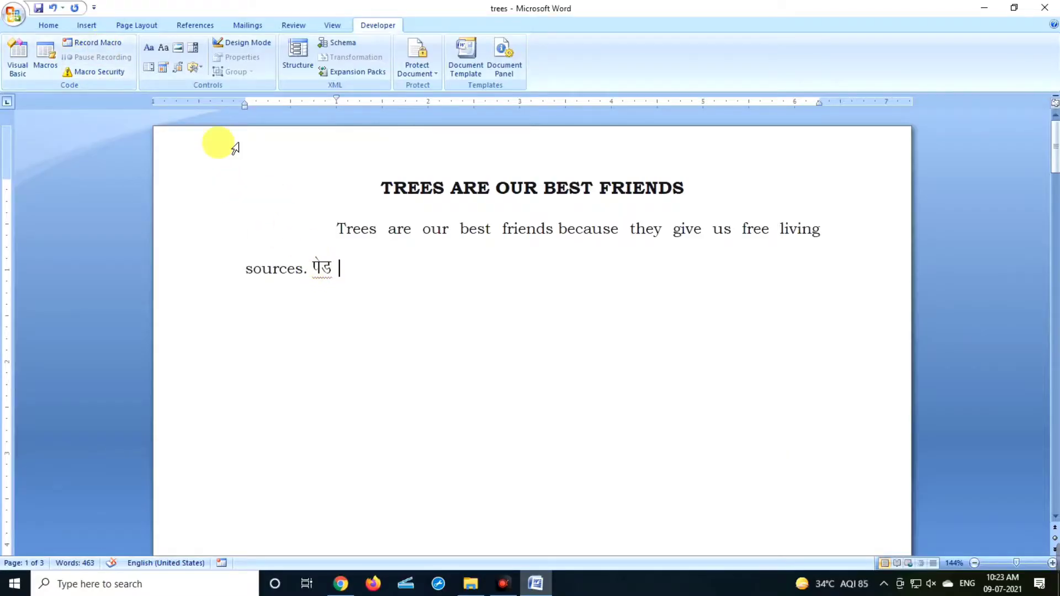
pyautogui.click(55, 25)
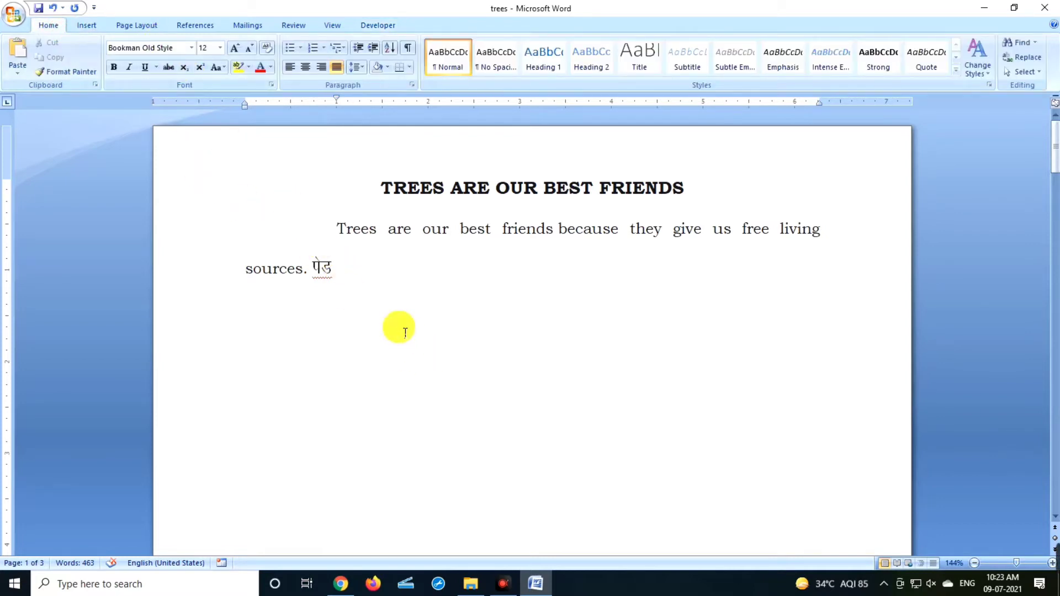
pyautogui.write('Trees')
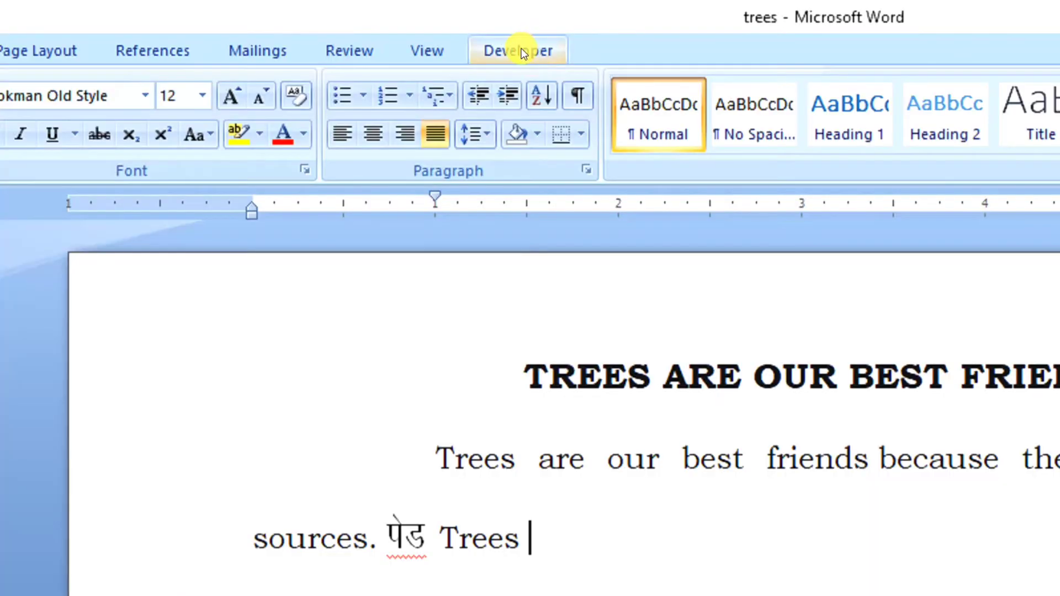
# Start a second macro recording named Hindi, stored in All Documents (Normal.dotm).
pyautogui.click(527, 50)
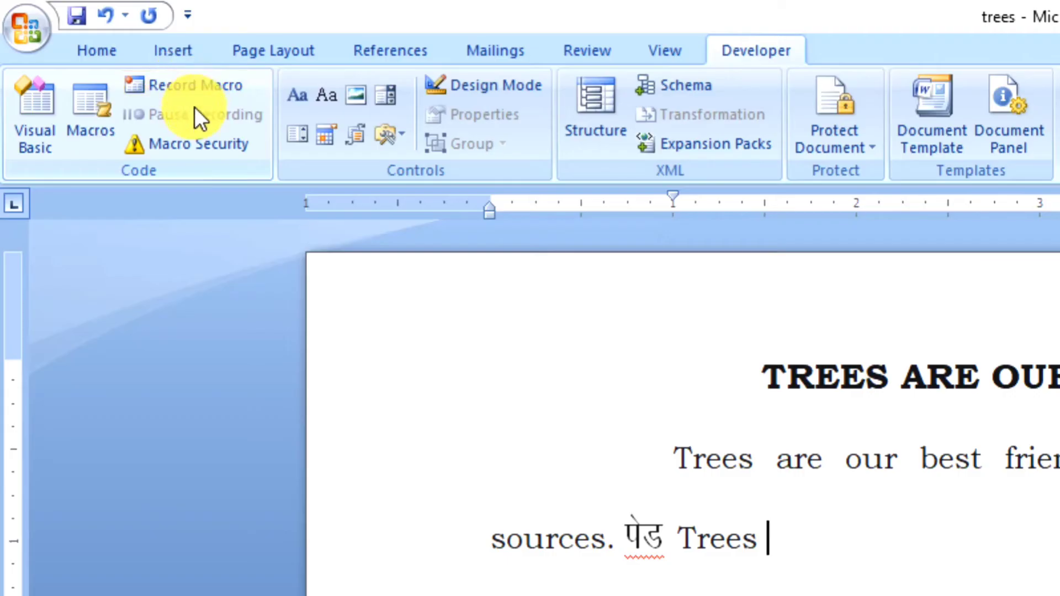
pyautogui.click(222, 87)
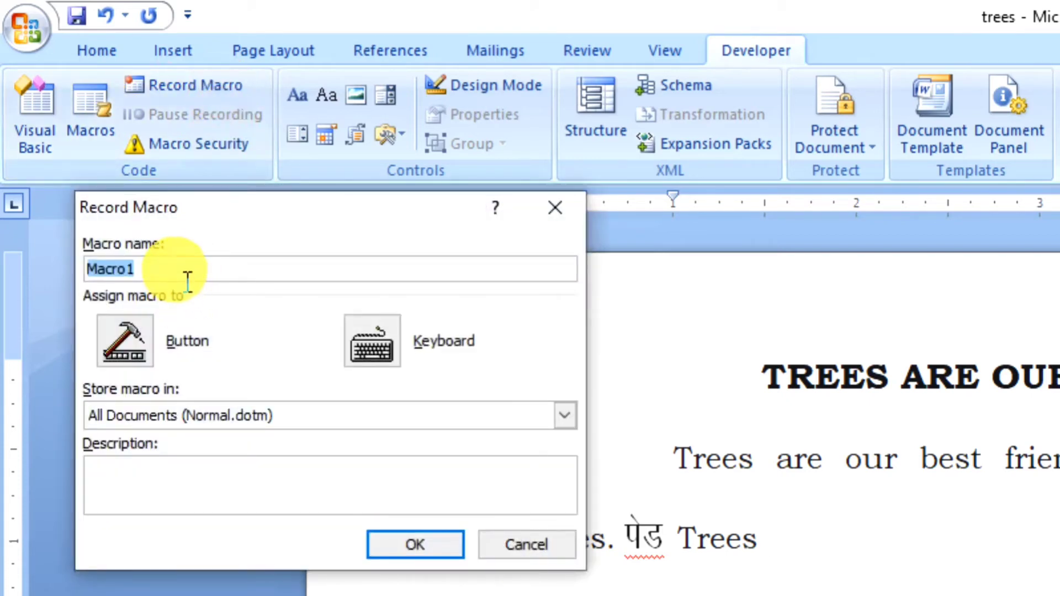
pyautogui.click(173, 269)
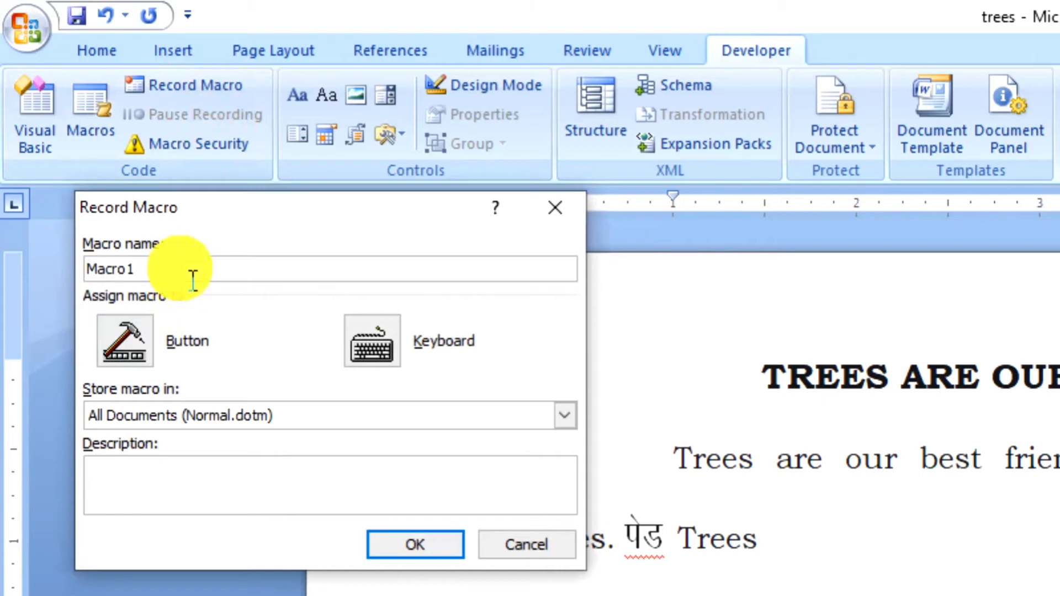
pyautogui.moveTo(190, 276); pyautogui.dragTo(70, 276)
pyautogui.write('Hindi')
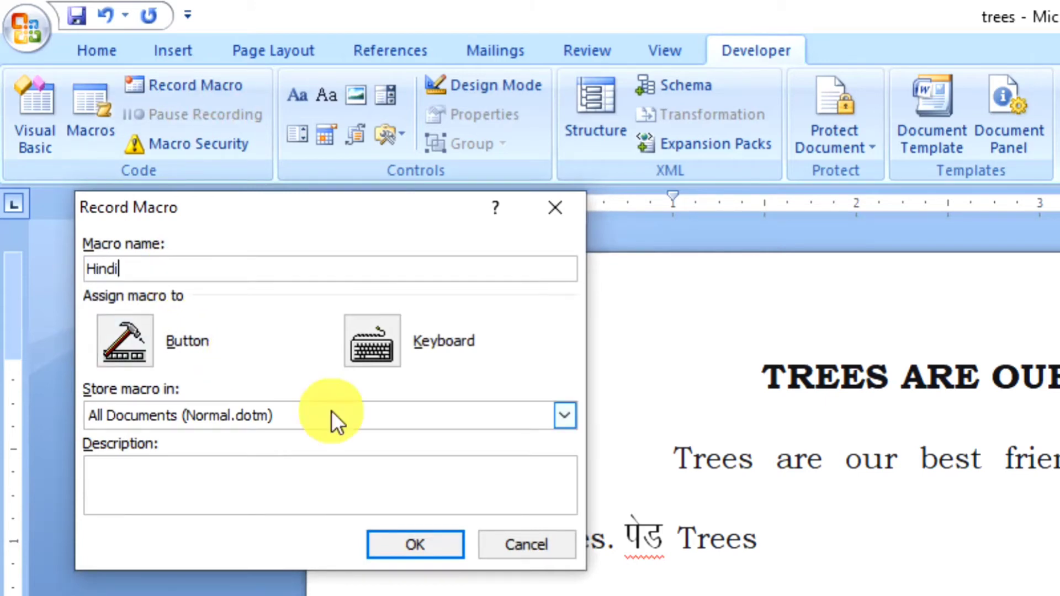
# Assign the keyboard shortcut Ctrl+Num 2 to the Hindi macro and begin recording.
pyautogui.click(381, 359)
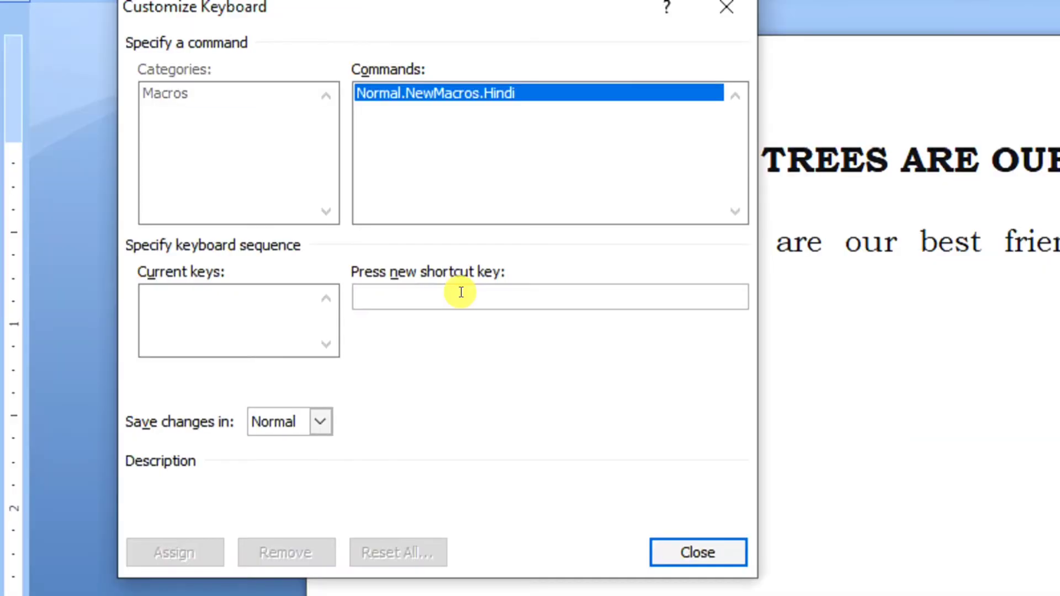
pyautogui.press('ctrl+KP_2')
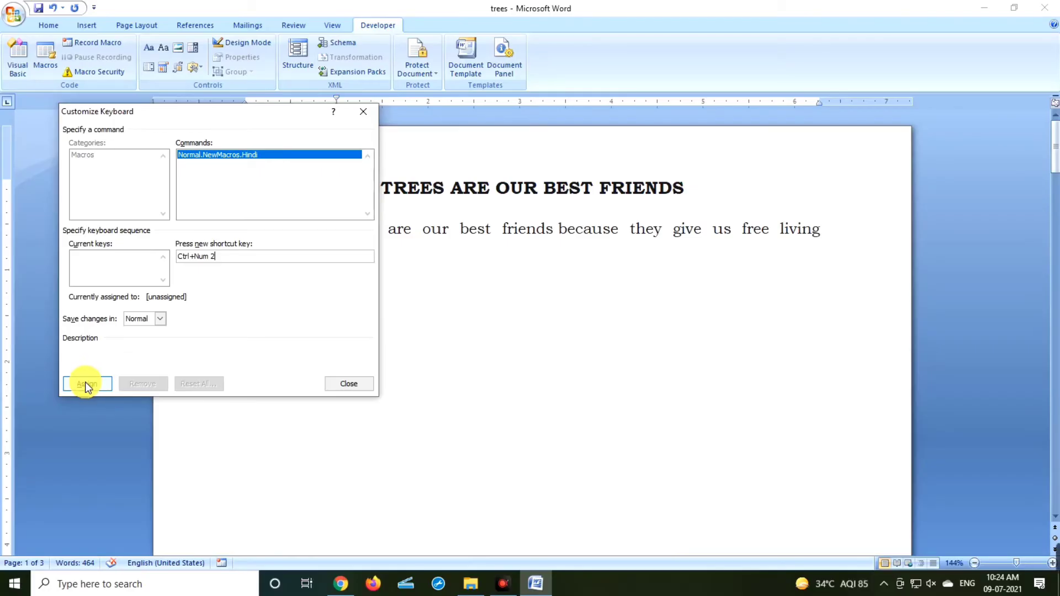
pyautogui.click(86, 385)
pyautogui.click(352, 390)
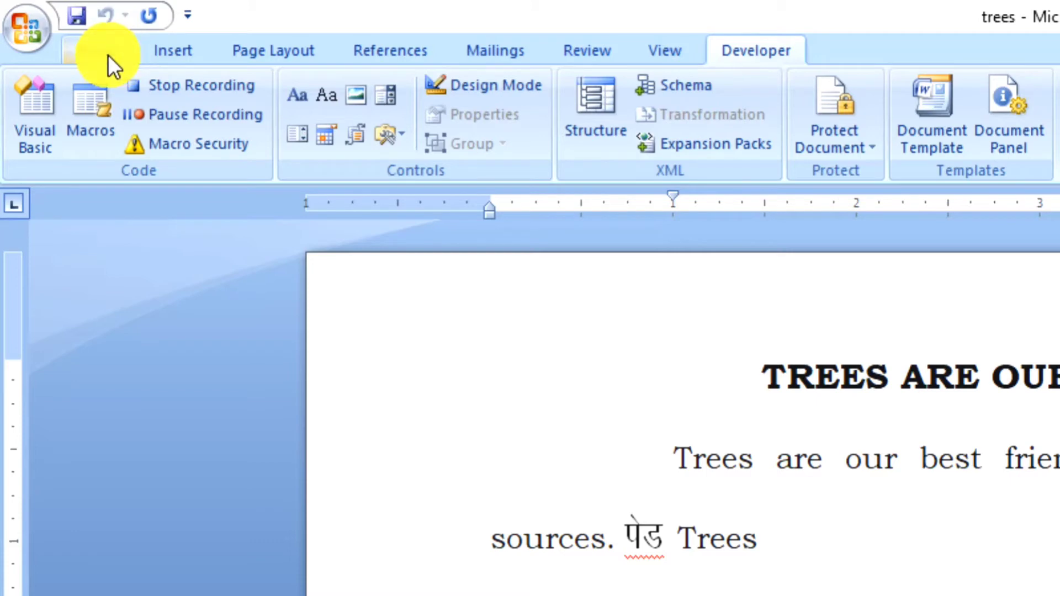
# Set the font to Kruti Dev 016 while the Hindi macro records.
pyautogui.click(54, 26)
pyautogui.click(301, 98)
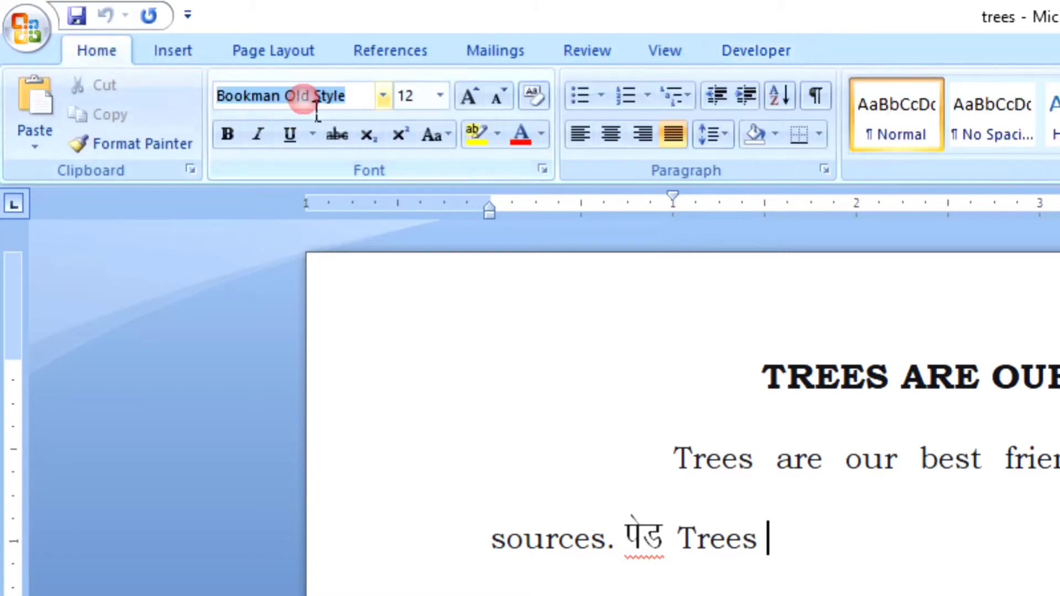
pyautogui.write('Kruti')
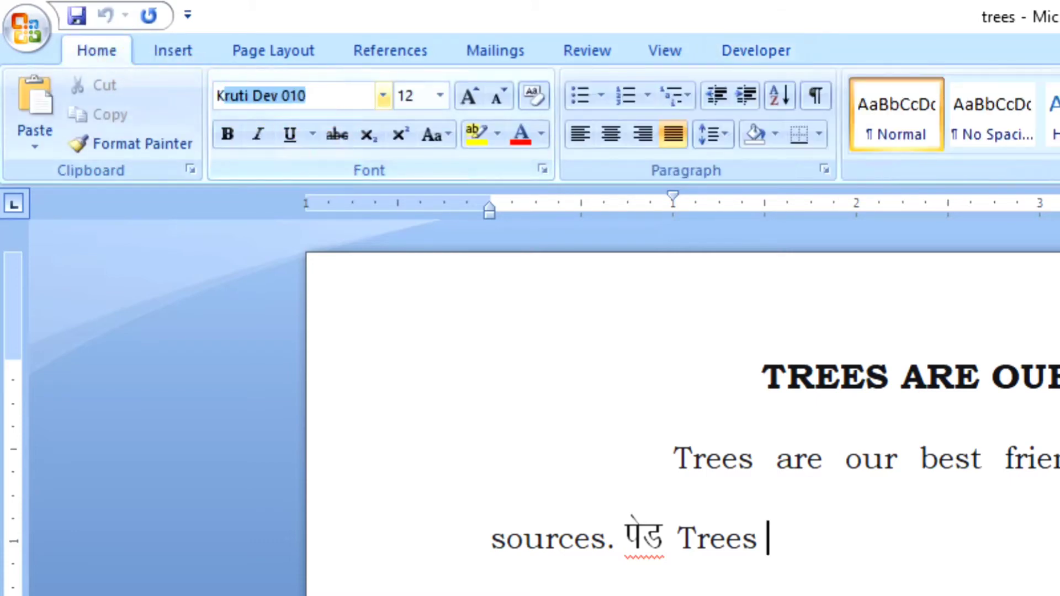
pyautogui.write(' Dev ')
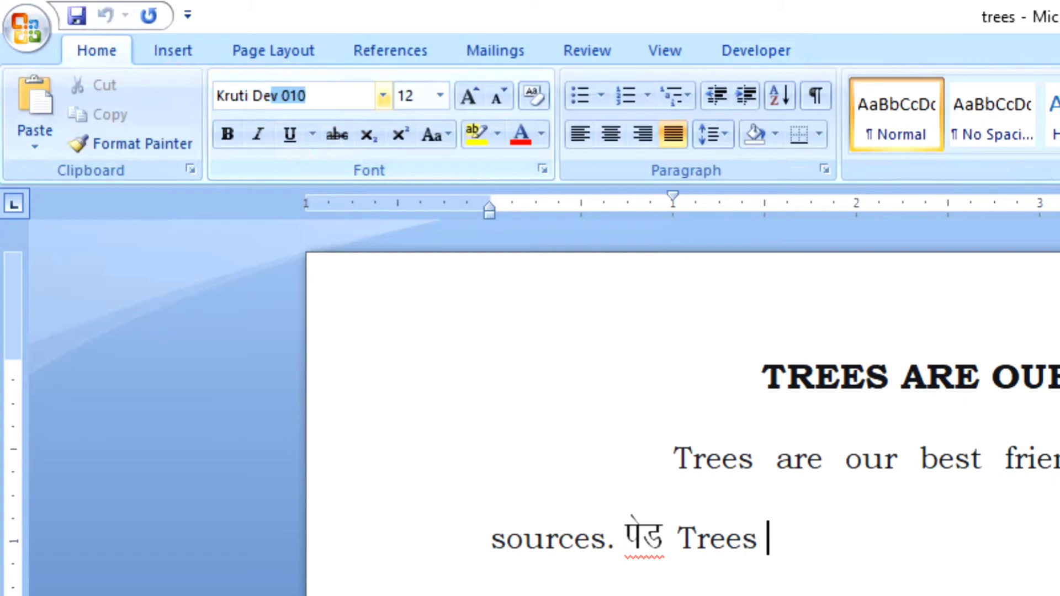
pyautogui.write('016')
pyautogui.press('Return')
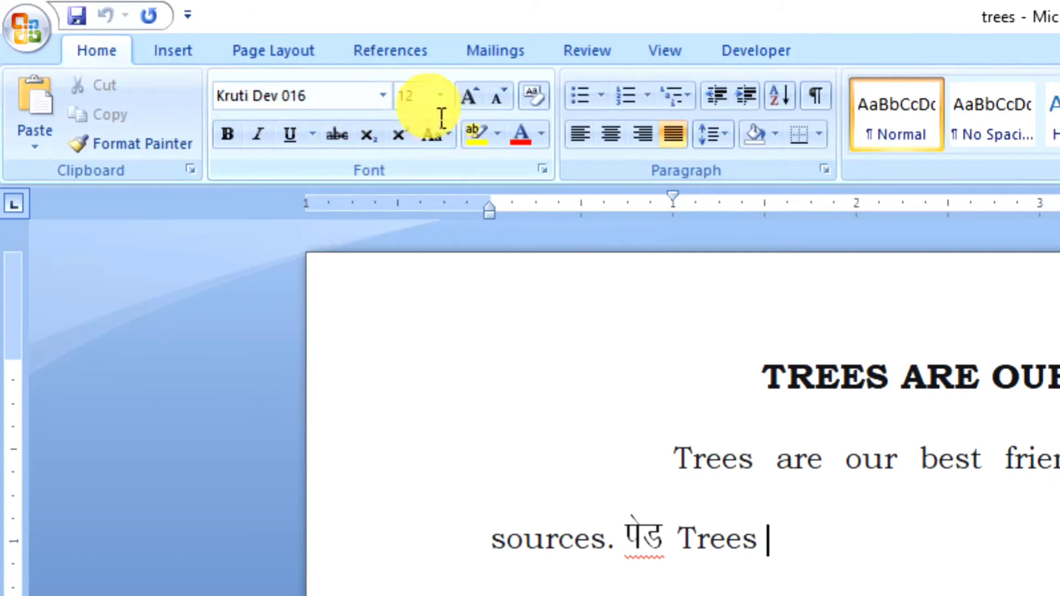
# Set the font size to 18 and stop recording the Hindi macro.
pyautogui.click(412, 95)
pyautogui.write('18')
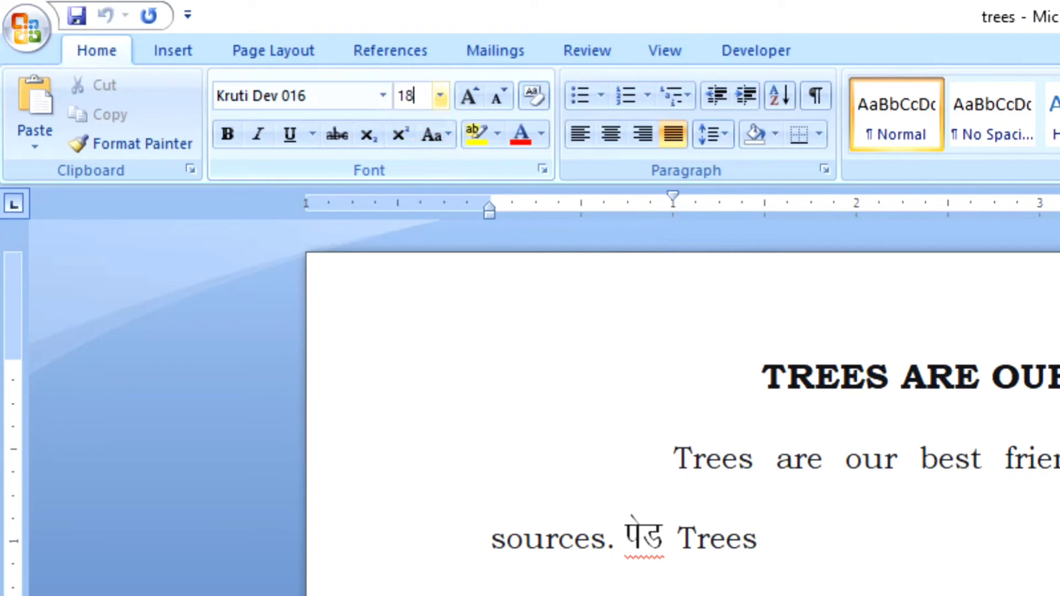
pyautogui.press('Return')
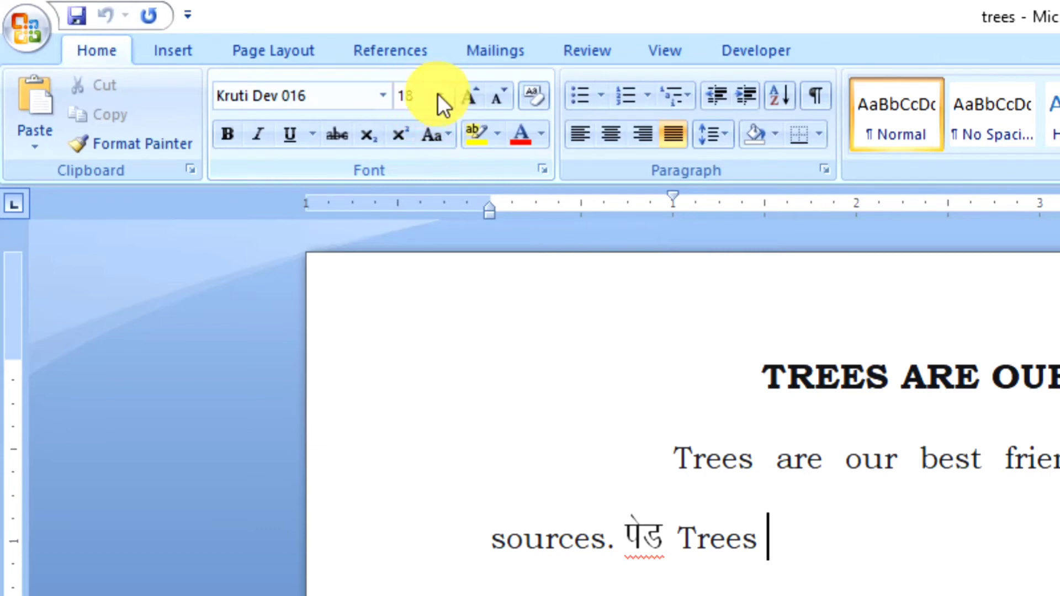
pyautogui.click(749, 51)
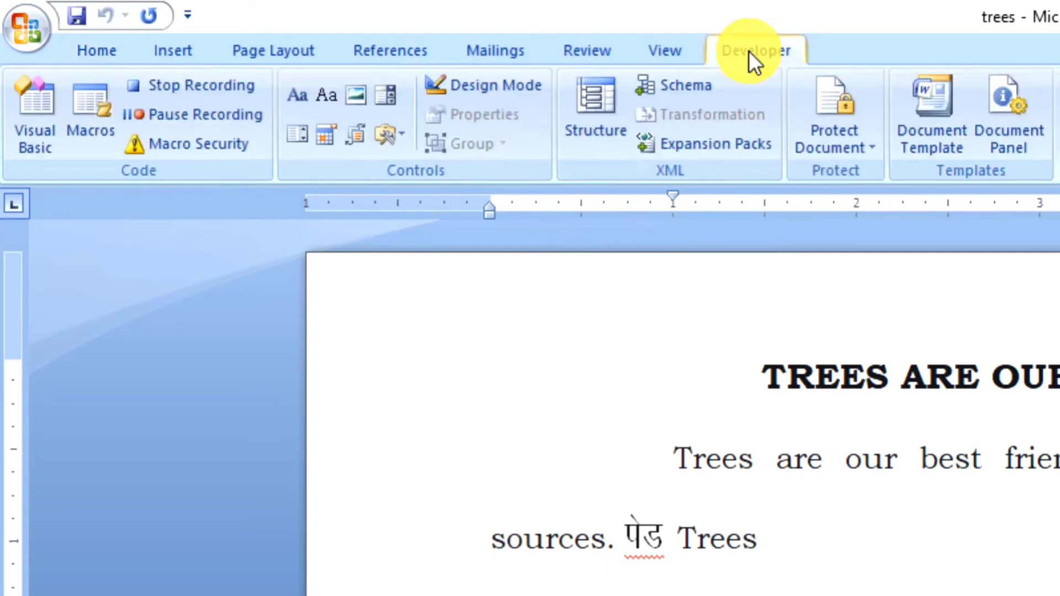
pyautogui.click(214, 91)
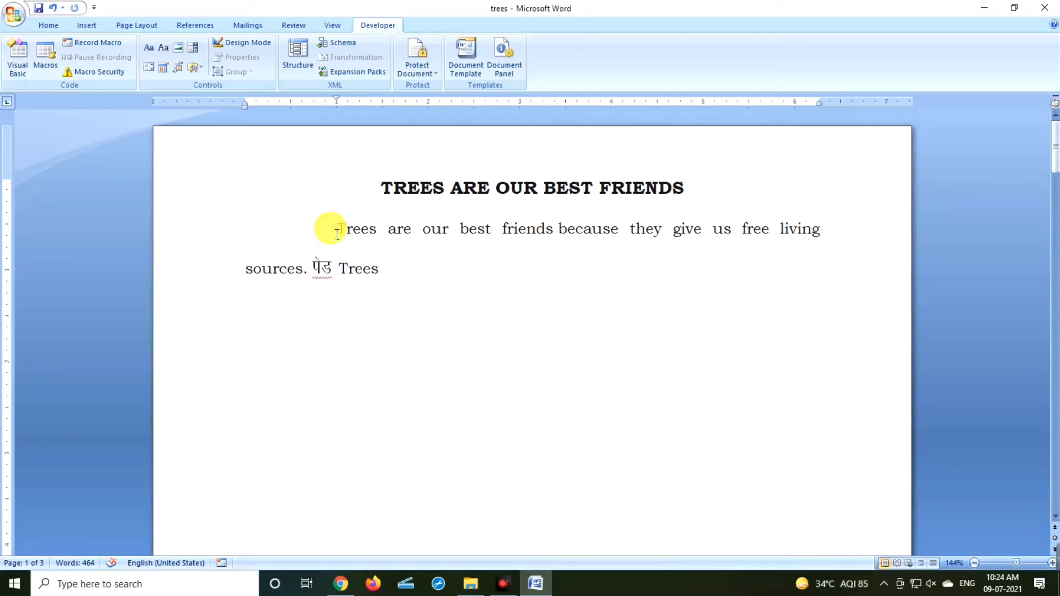
# Test the macros after "पेड Trees" by writing पेड with the Hindi macro and "Trees" with the English macro.
pyautogui.click(50, 27)
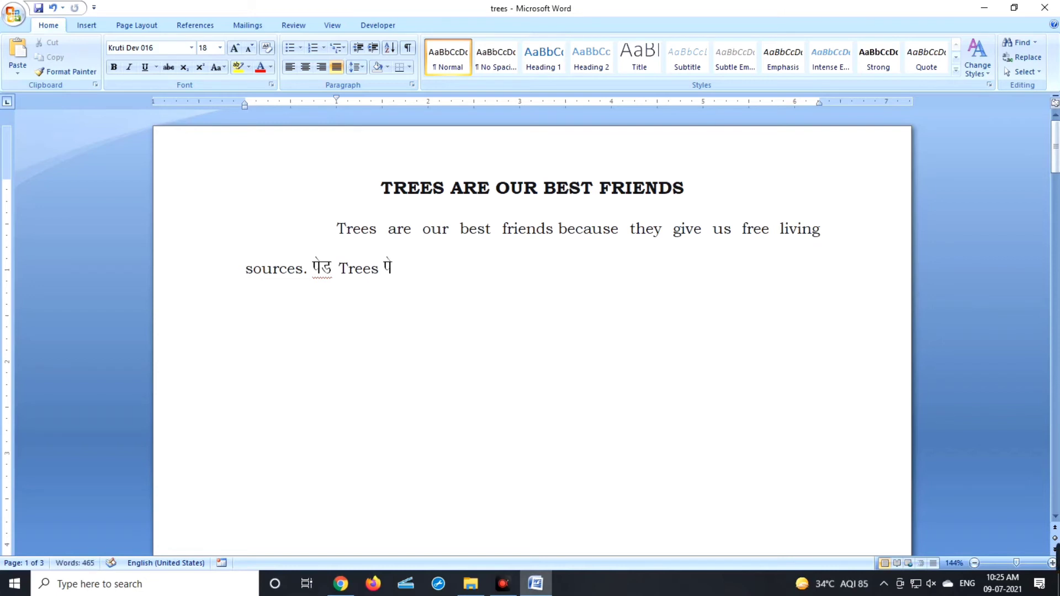
pyautogui.write('isM')
pyautogui.hotkey('ctrl', 'space')
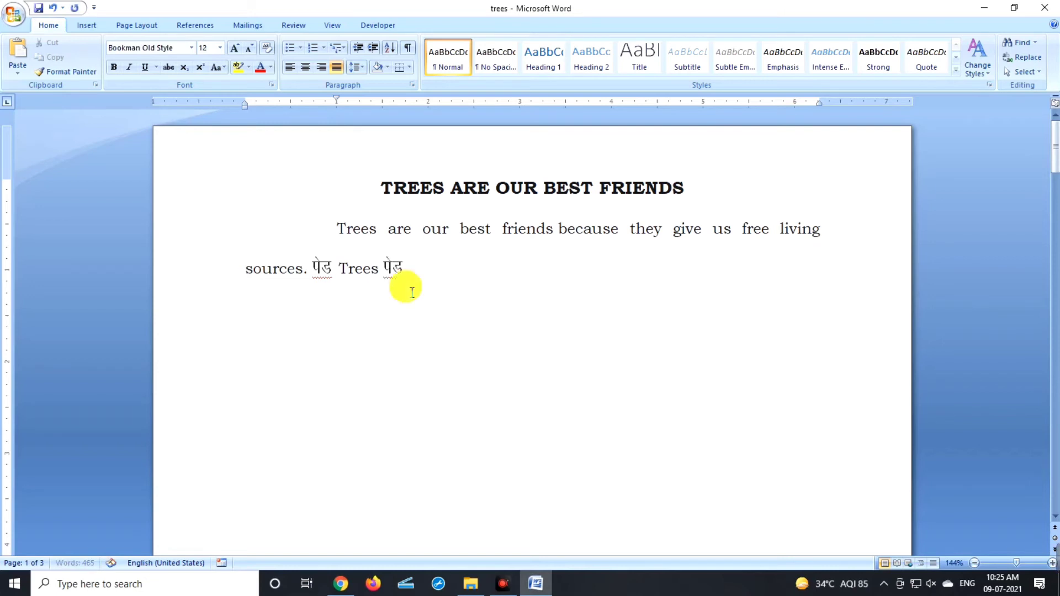
pyautogui.write('Tree')
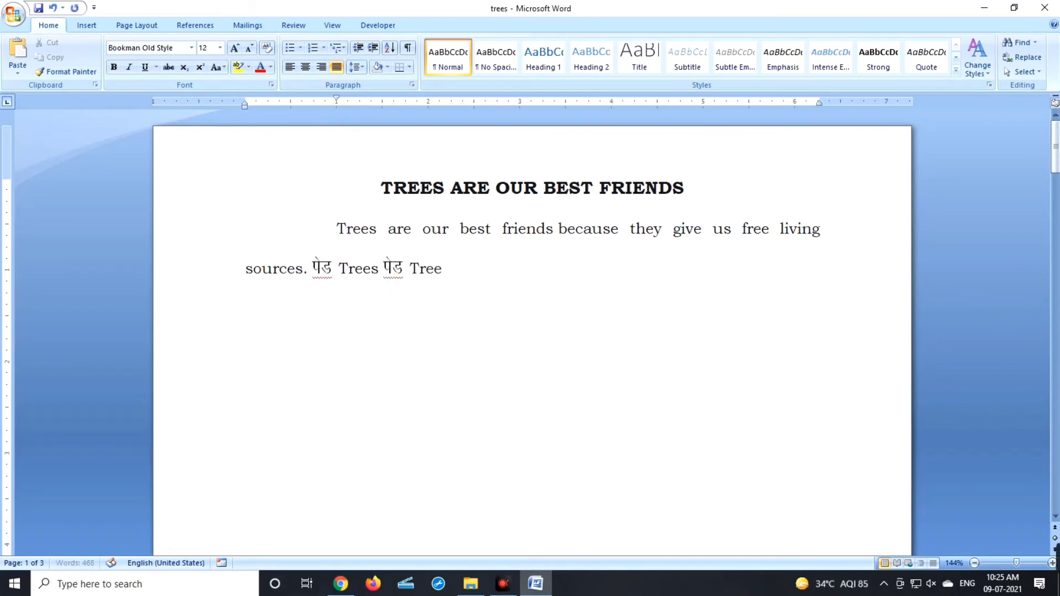
pyautogui.write('s')
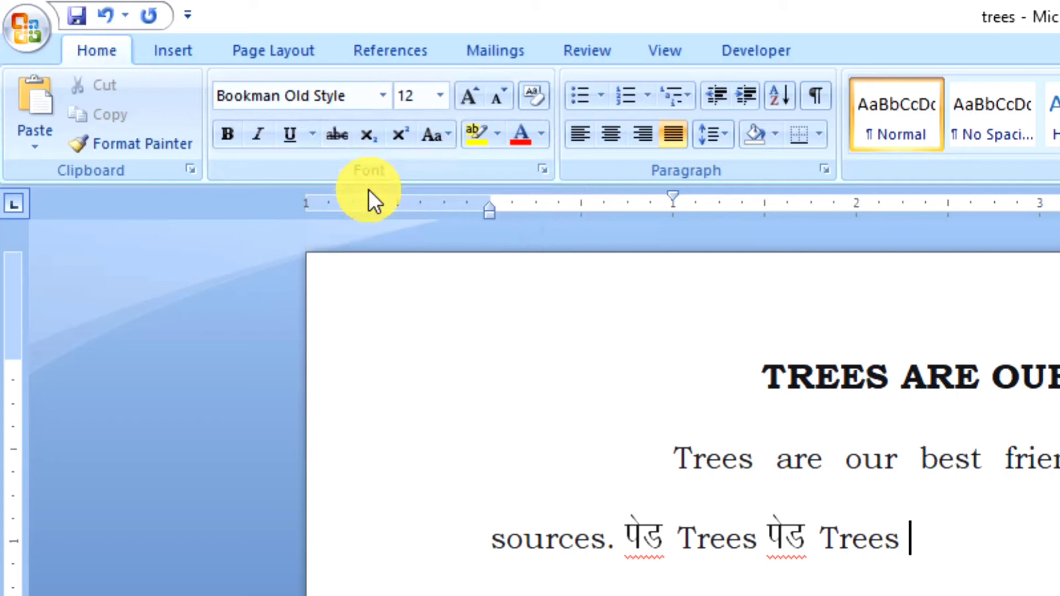
# Repeat the macro test at the end of the line, adding another पेड in Kruti Dev 016 and "Trees" in Bookman Old Style.
pyautogui.hotkey('alt', 'k')
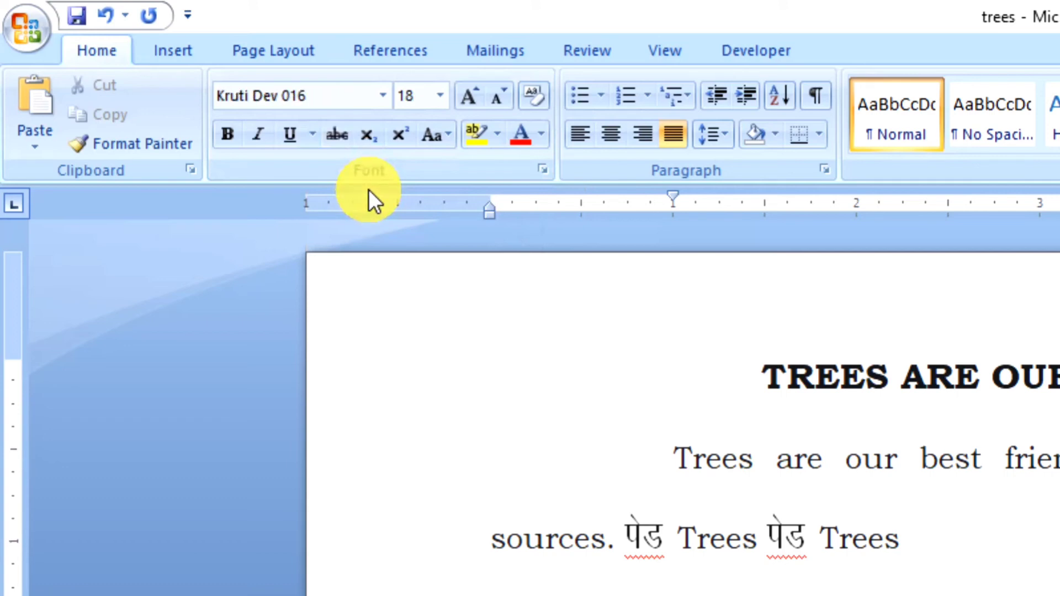
pyautogui.write('is')
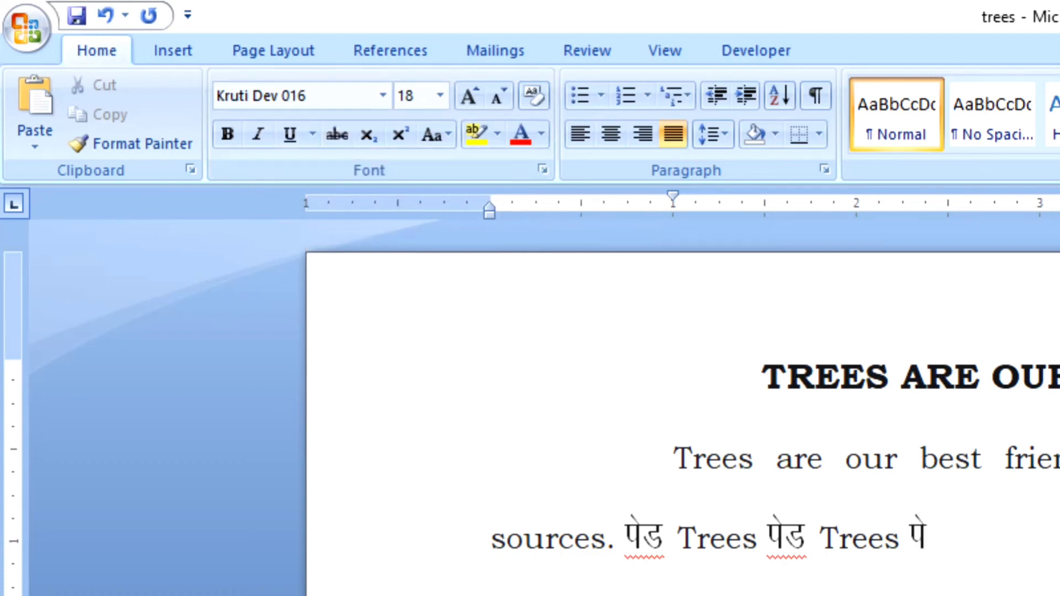
pyautogui.write('M')
pyautogui.hotkey('alt', 'k')
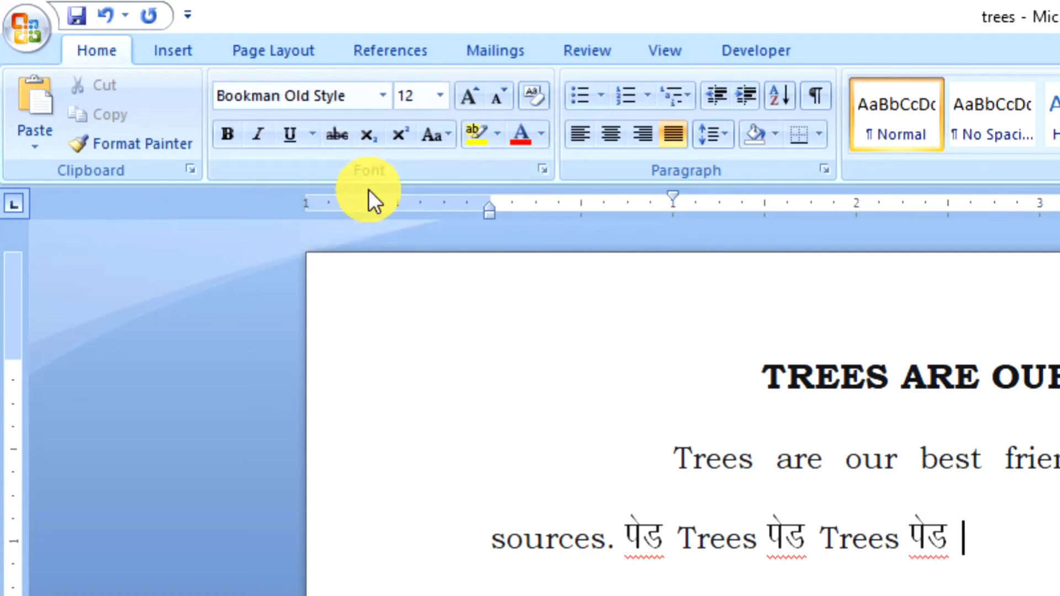
pyautogui.write('Trees')
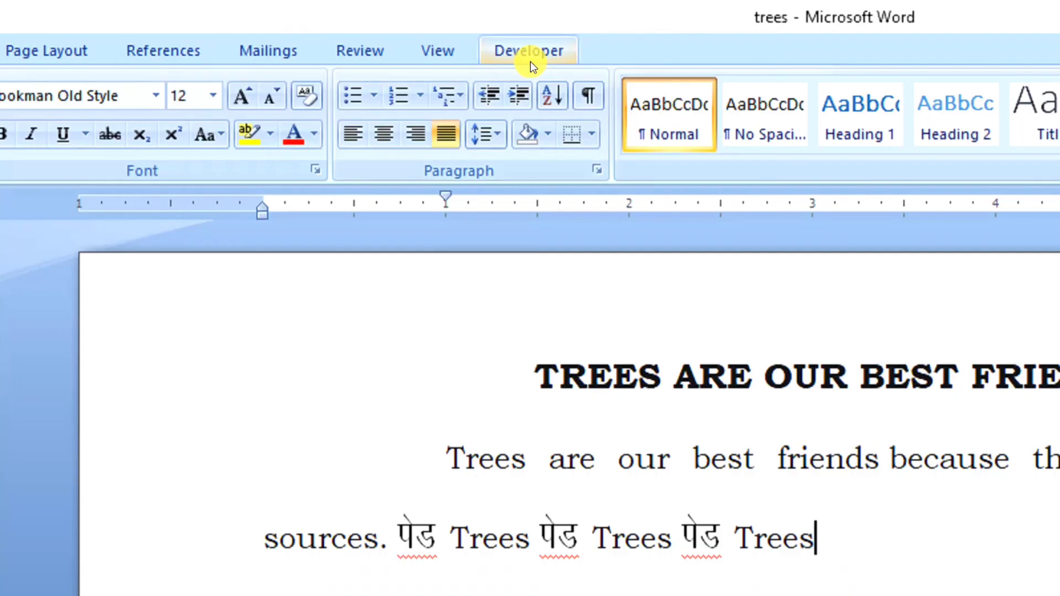
# Check the list of recorded macros without running any, and return to the end of the text line.
pyautogui.click(530, 61)
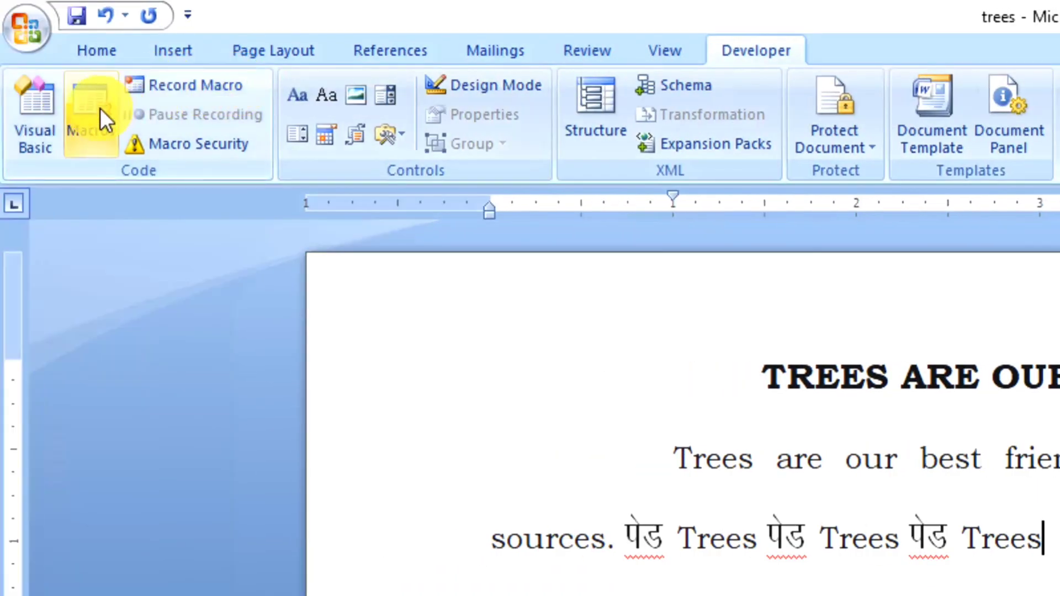
pyautogui.click(98, 110)
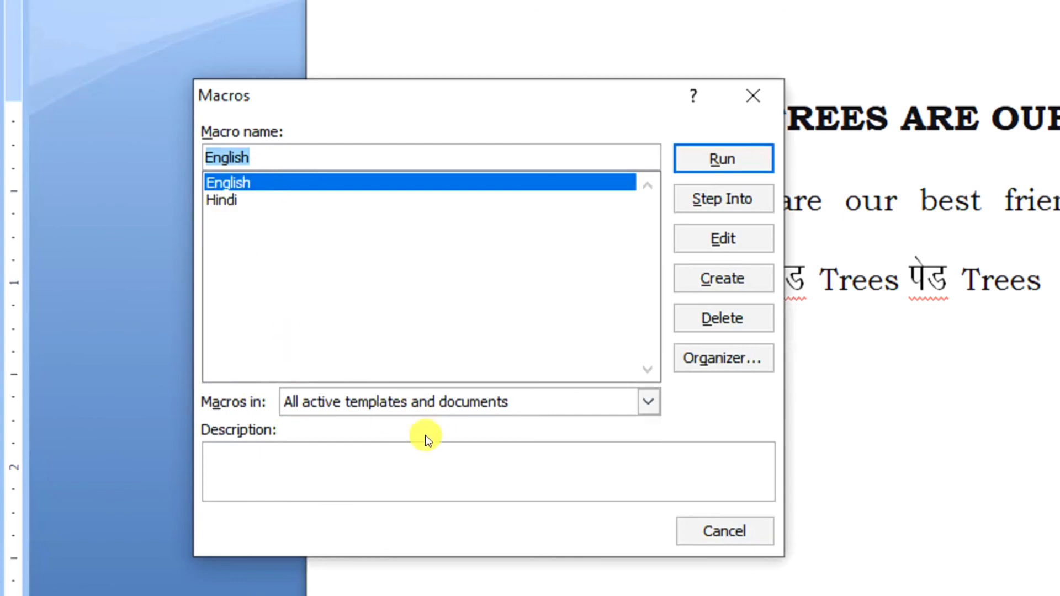
pyautogui.click(713, 531)
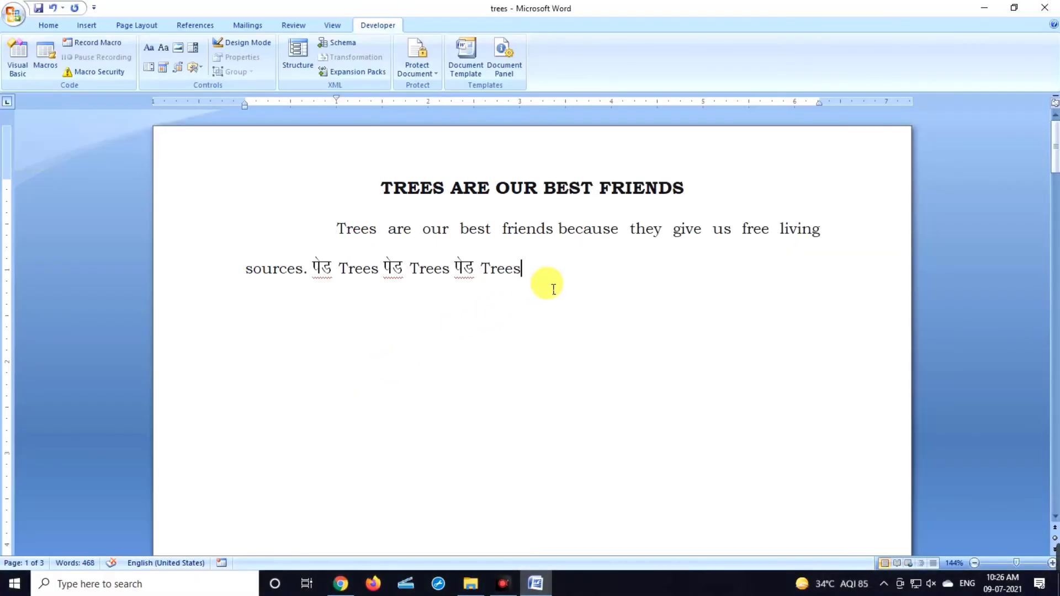
pyautogui.click(525, 270)
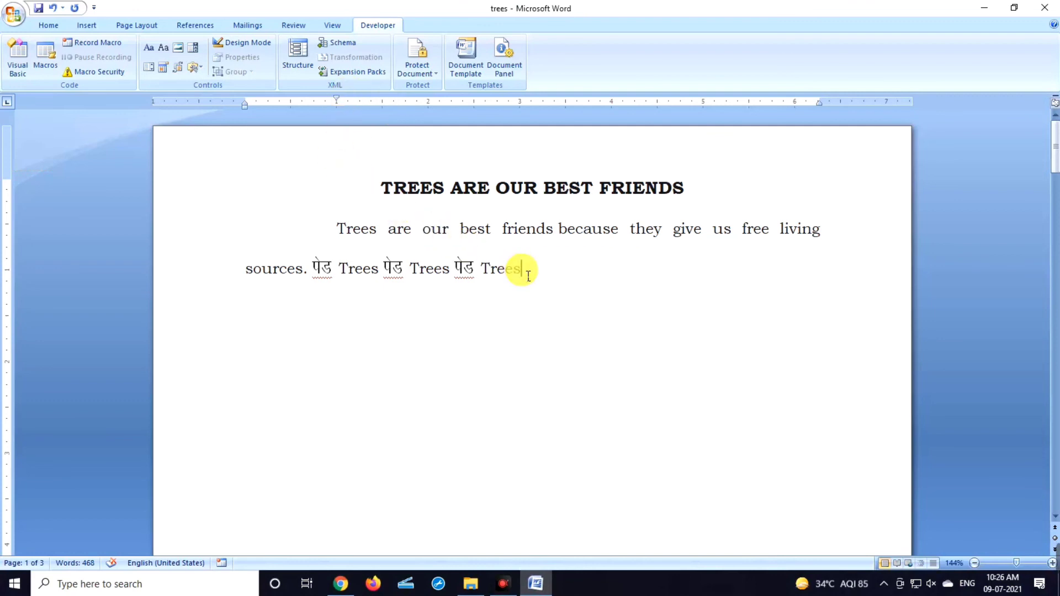